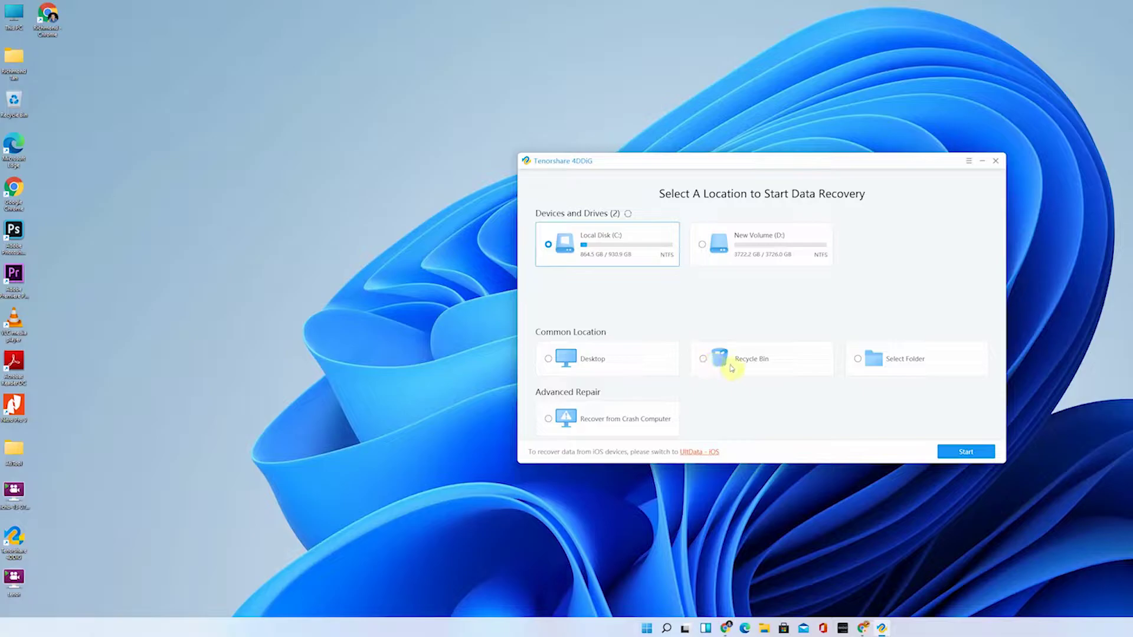
Fast-scan the Recycle Bin, view the Local Disk C: results, then delete MEDIA ALERT from the desktop.
{"action": "left_click", "coordinate": [703, 360]}
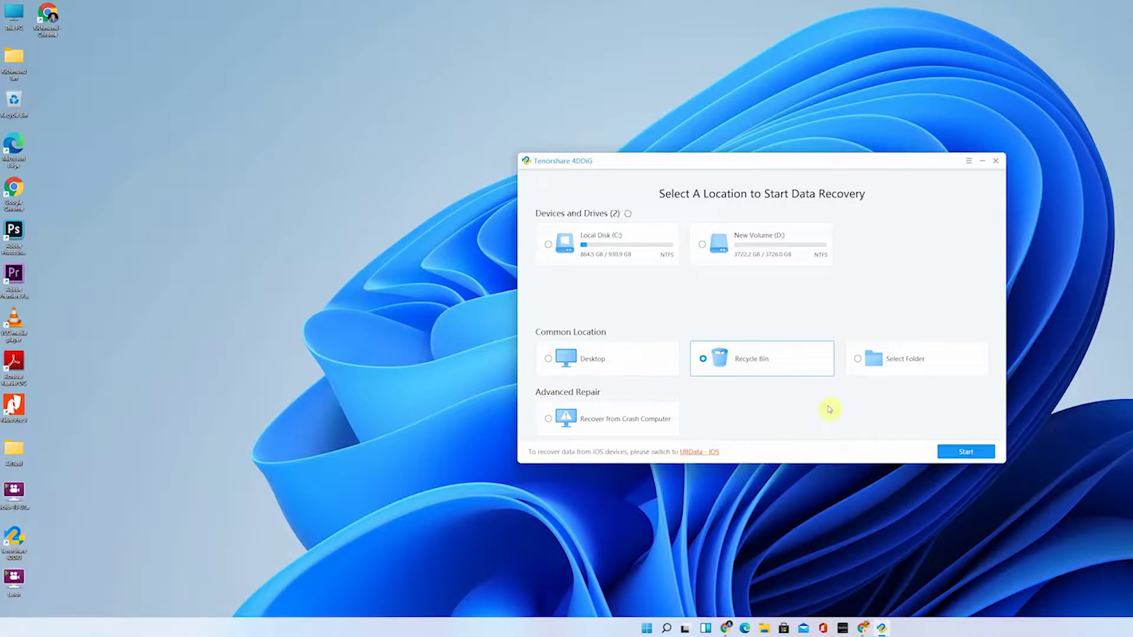
{"action": "left_click", "coordinate": [965, 452]}
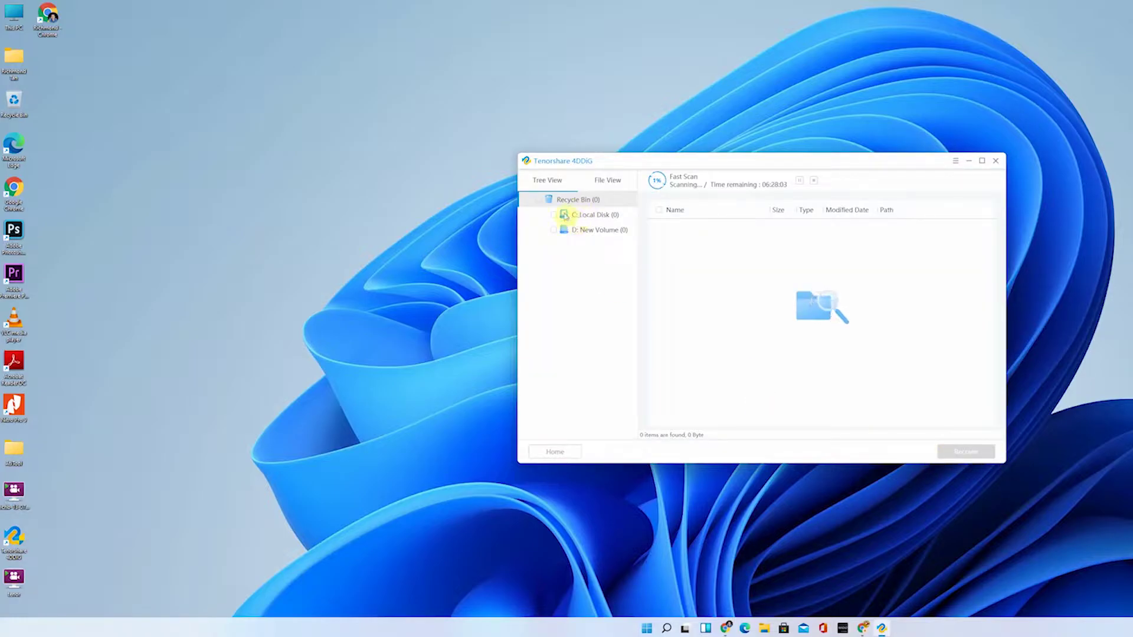
{"action": "left_click", "coordinate": [555, 217]}
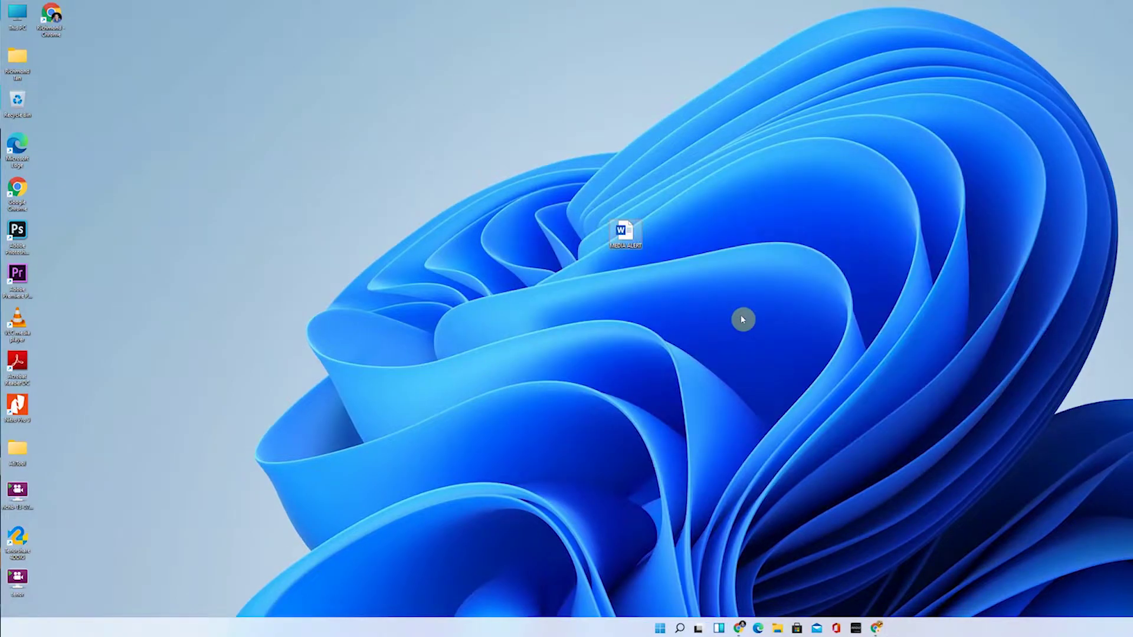
{"action": "key", "text": "Delete"}
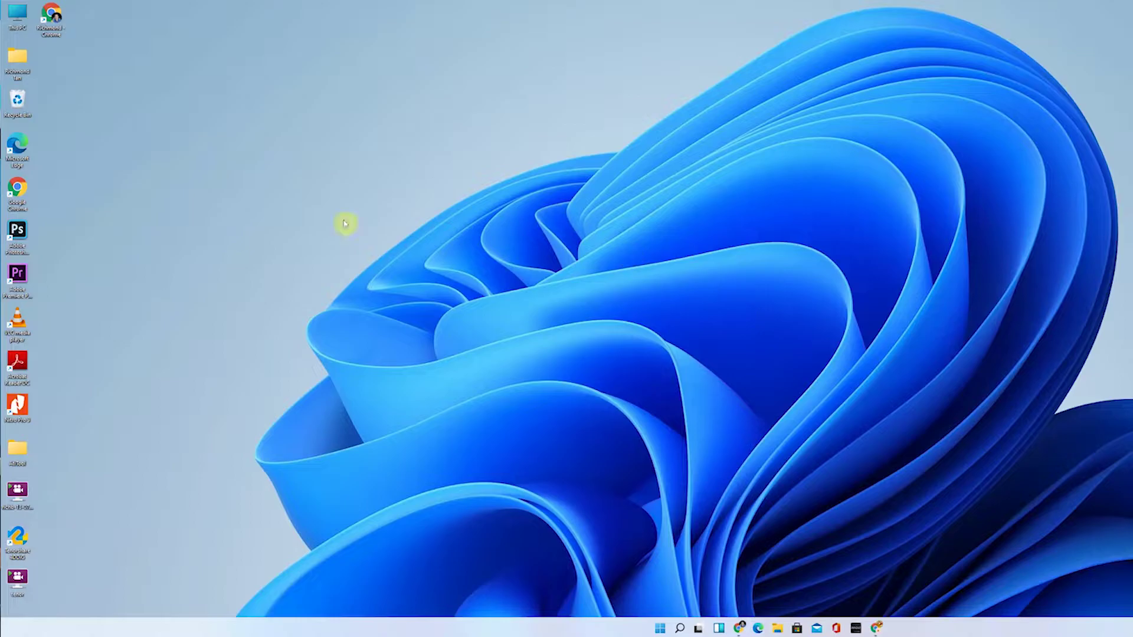
Empty the Recycle Bin so MEDIA ALERT is permanently deleted.
{"action": "right_click", "coordinate": [16, 99]}
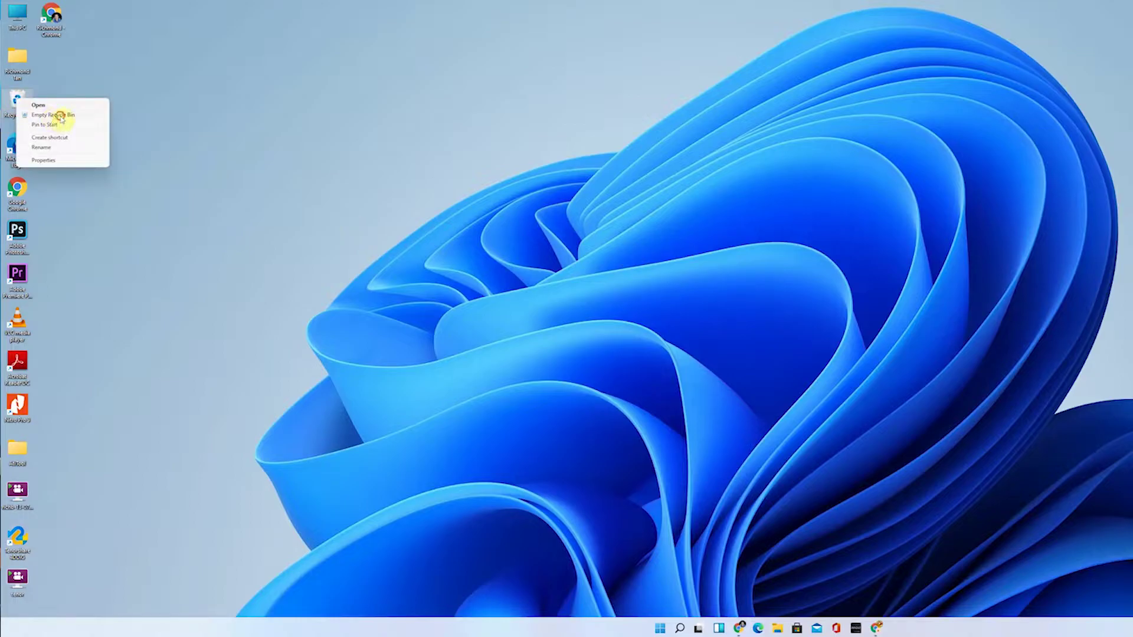
{"action": "left_click", "coordinate": [61, 115]}
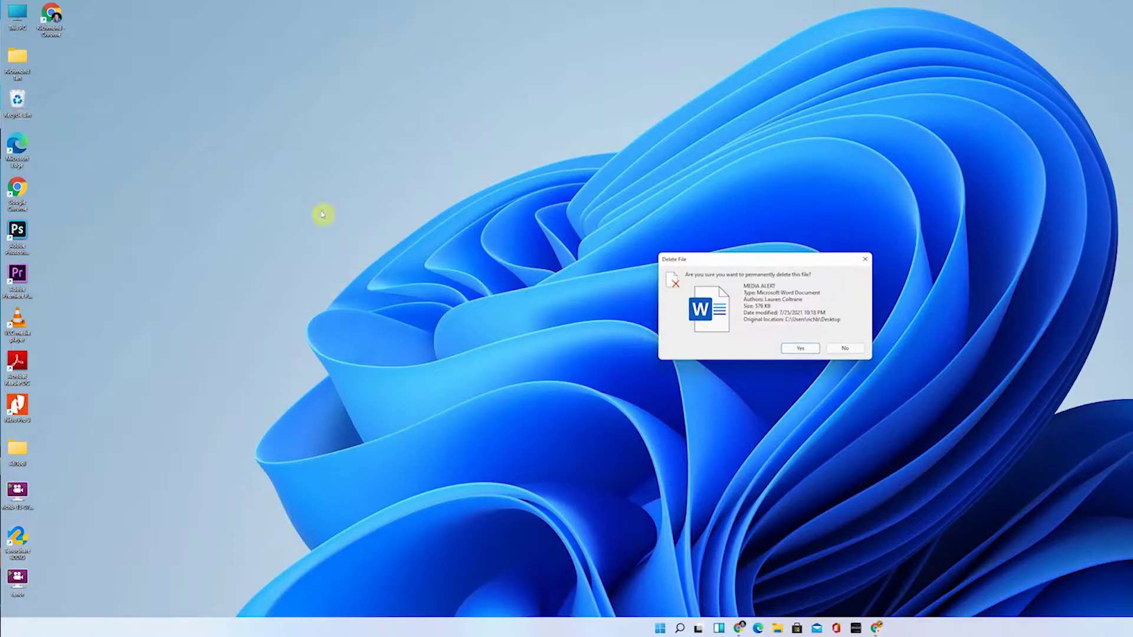
{"action": "left_click", "coordinate": [801, 349]}
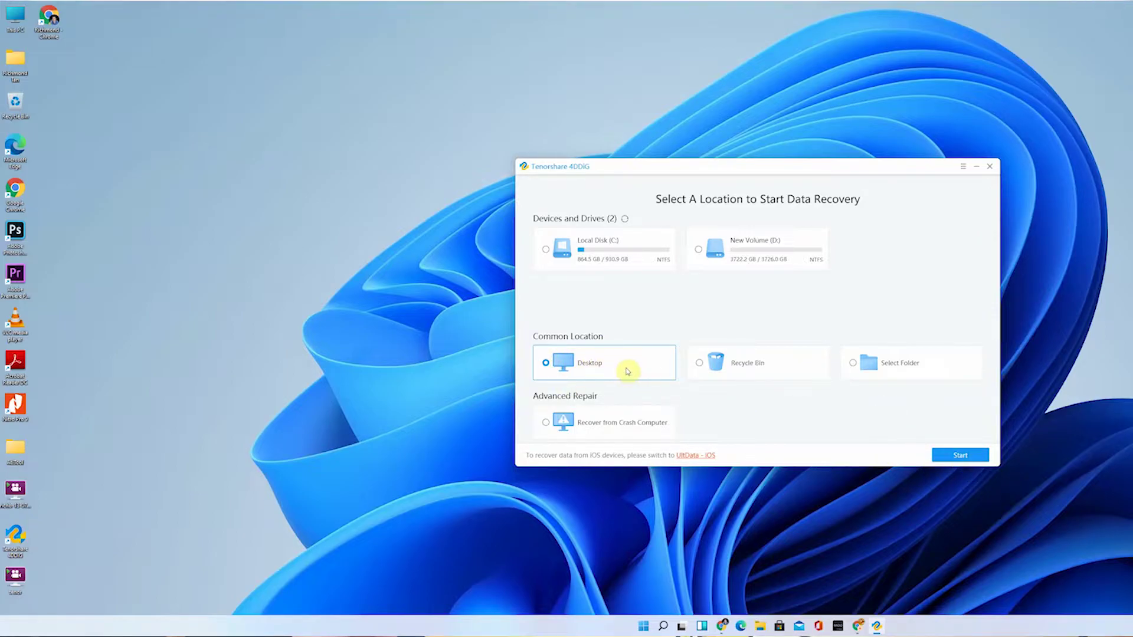
Start the Desktop scan and maximize the window with a wider folder tree.
{"action": "left_click", "coordinate": [946, 454]}
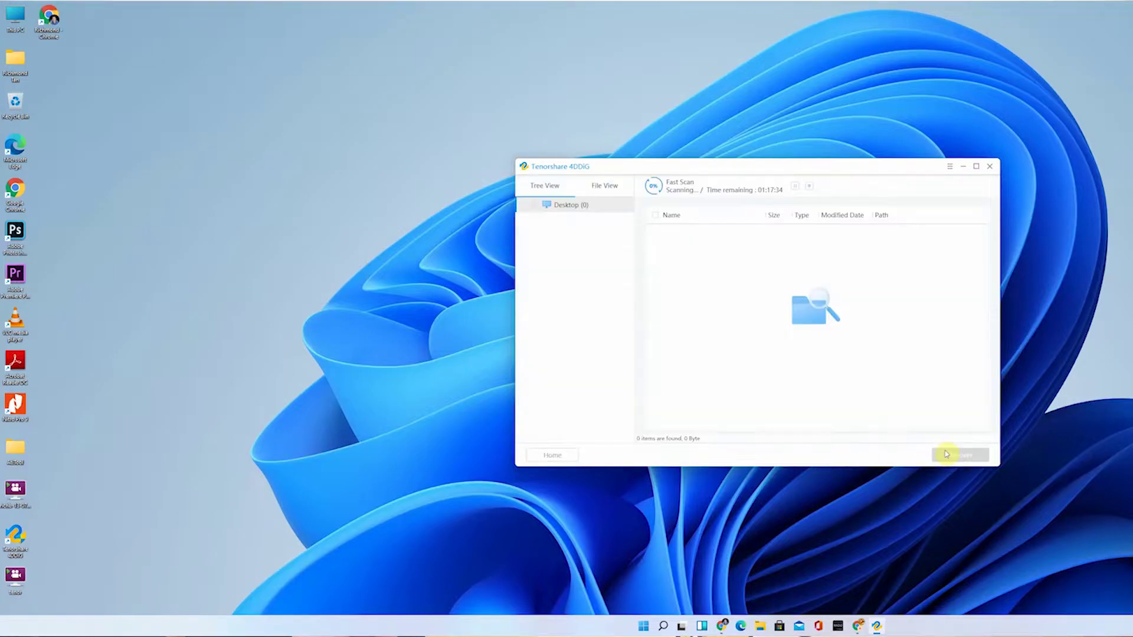
{"action": "left_click", "coordinate": [976, 166]}
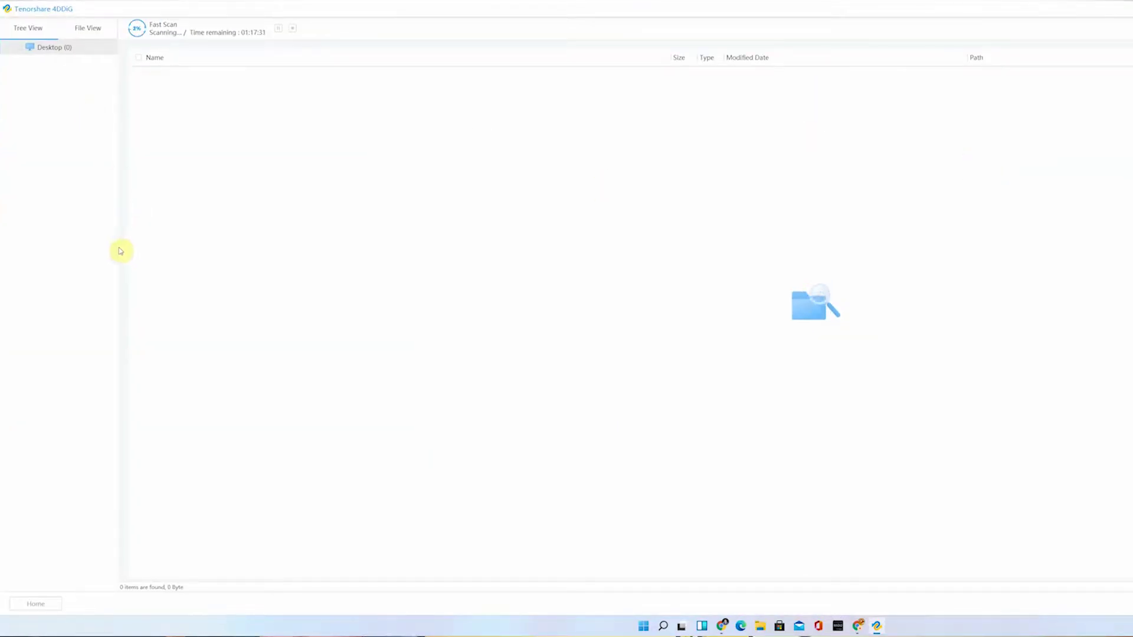
{"action": "left_click_drag", "start_coordinate": [116, 246], "coordinate": [308, 263]}
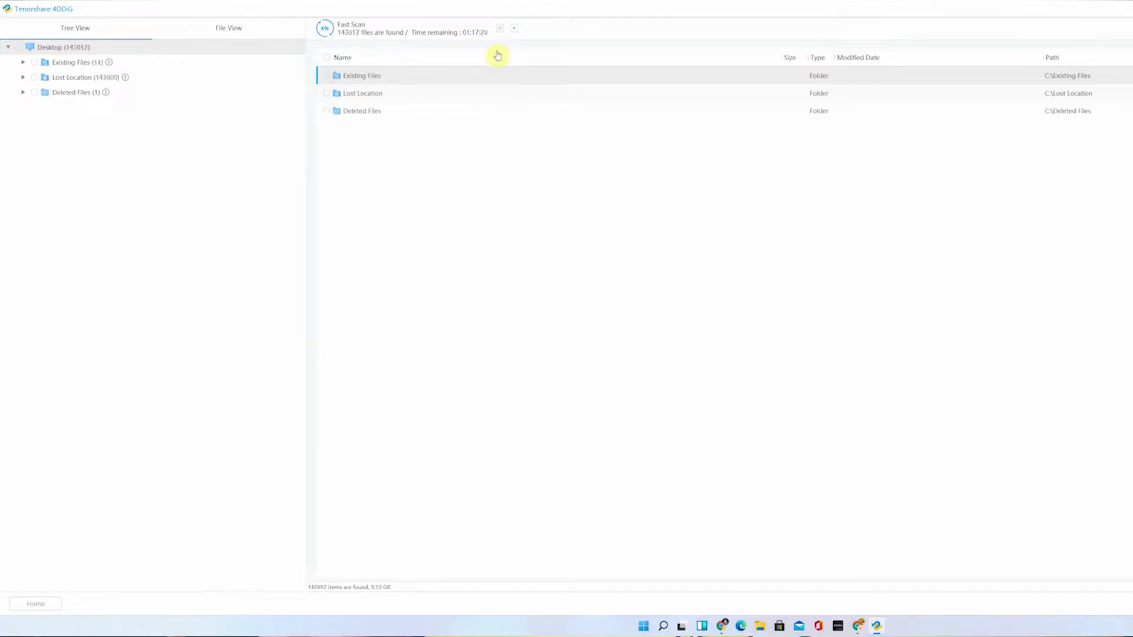
Browse Deleted Files > Users > user > Desktop to find MEDIA ALERT.docx, then request stopping the scan.
{"action": "left_click", "coordinate": [368, 117]}
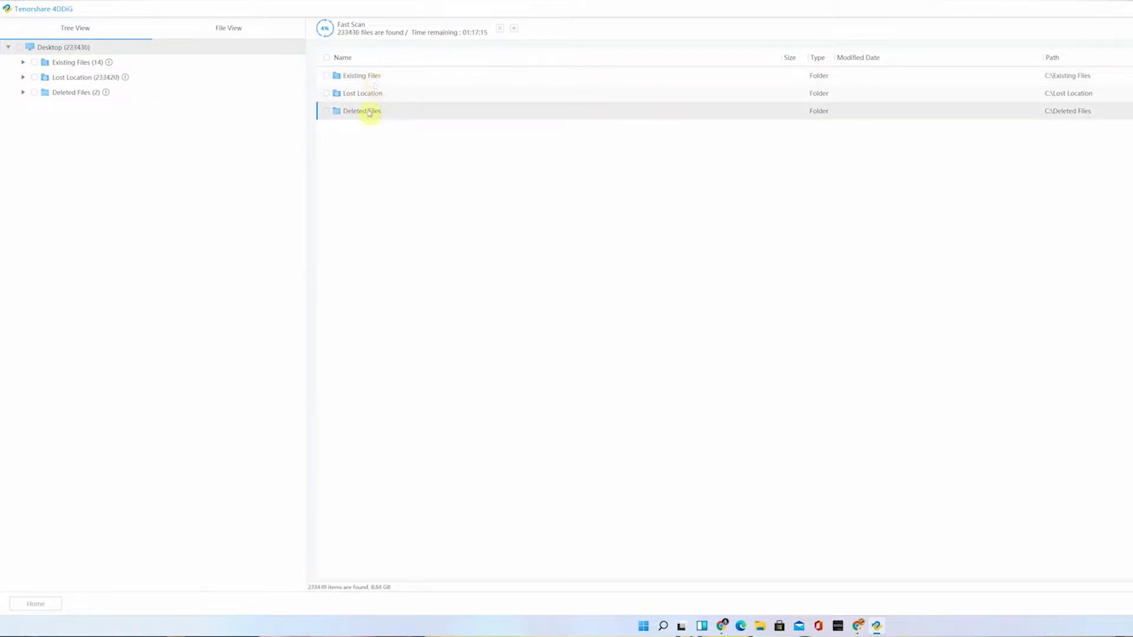
{"action": "double_click", "coordinate": [368, 112]}
{"action": "double_click", "coordinate": [359, 78]}
{"action": "double_click", "coordinate": [361, 77]}
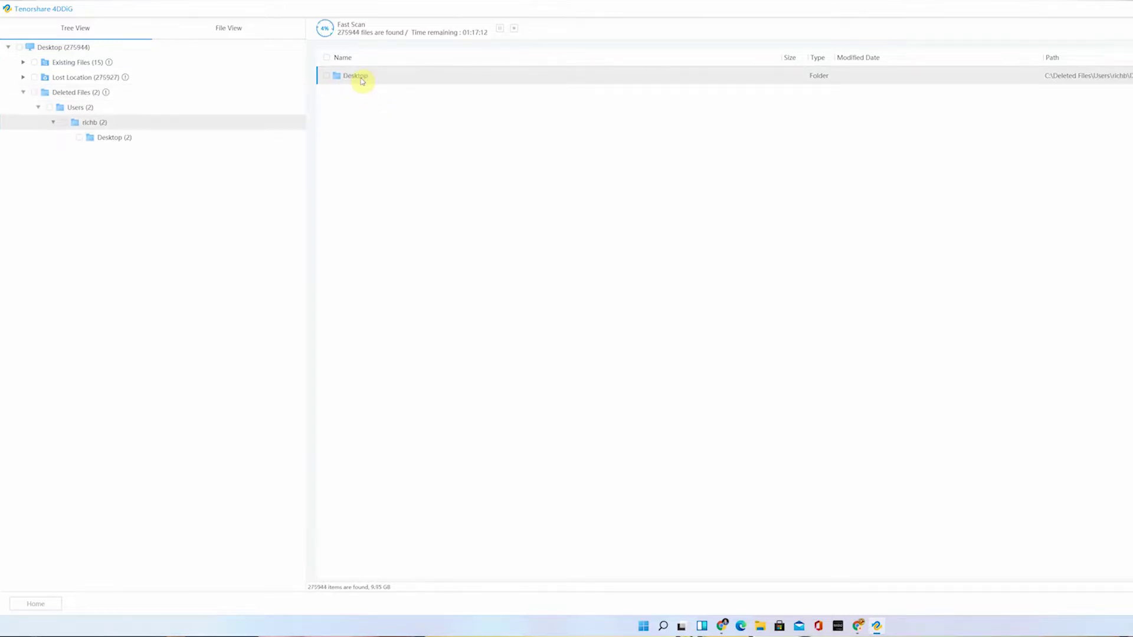
{"action": "double_click", "coordinate": [361, 78]}
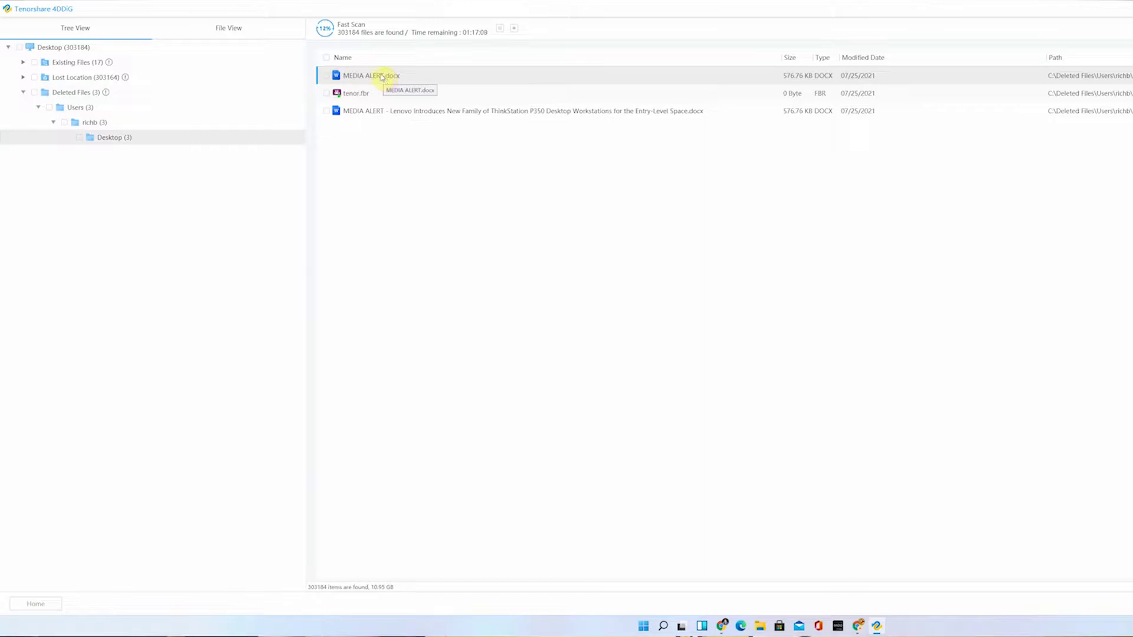
{"action": "left_click", "coordinate": [512, 29]}
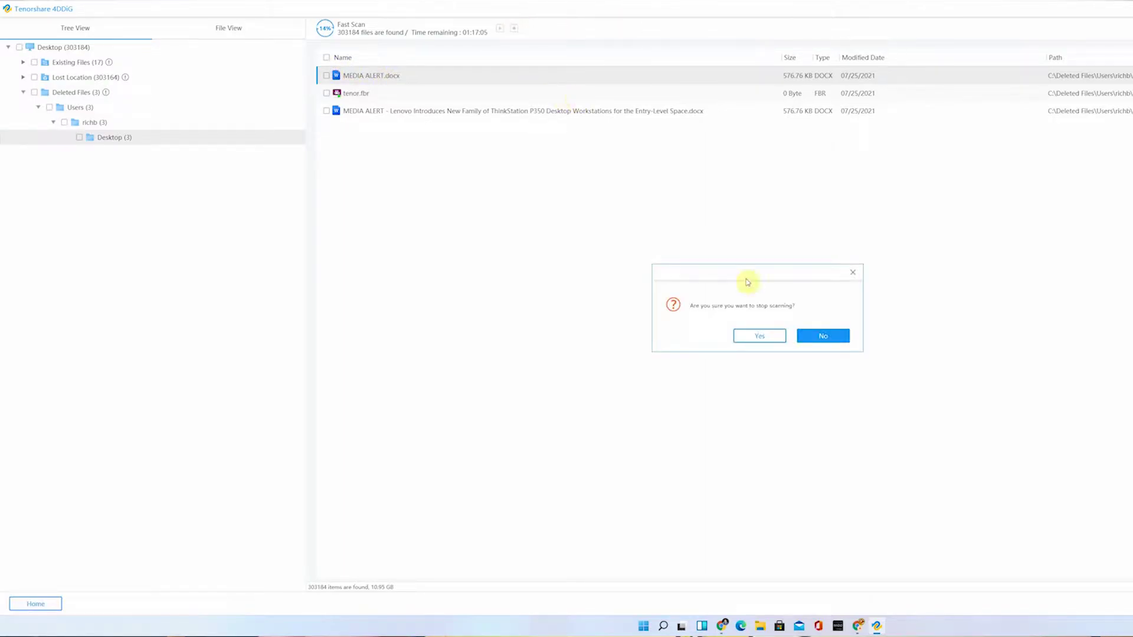
Stop the scan, dismiss the tips, tick MEDIA ALERT.docx and start recovery.
{"action": "left_click", "coordinate": [762, 336]}
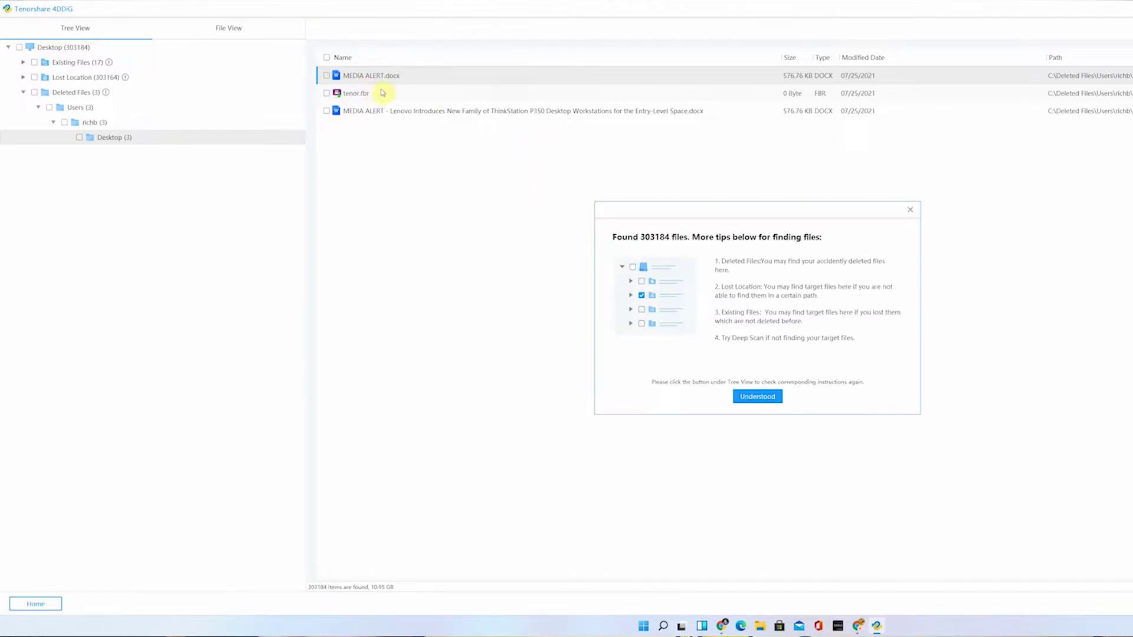
{"action": "left_click", "coordinate": [758, 397]}
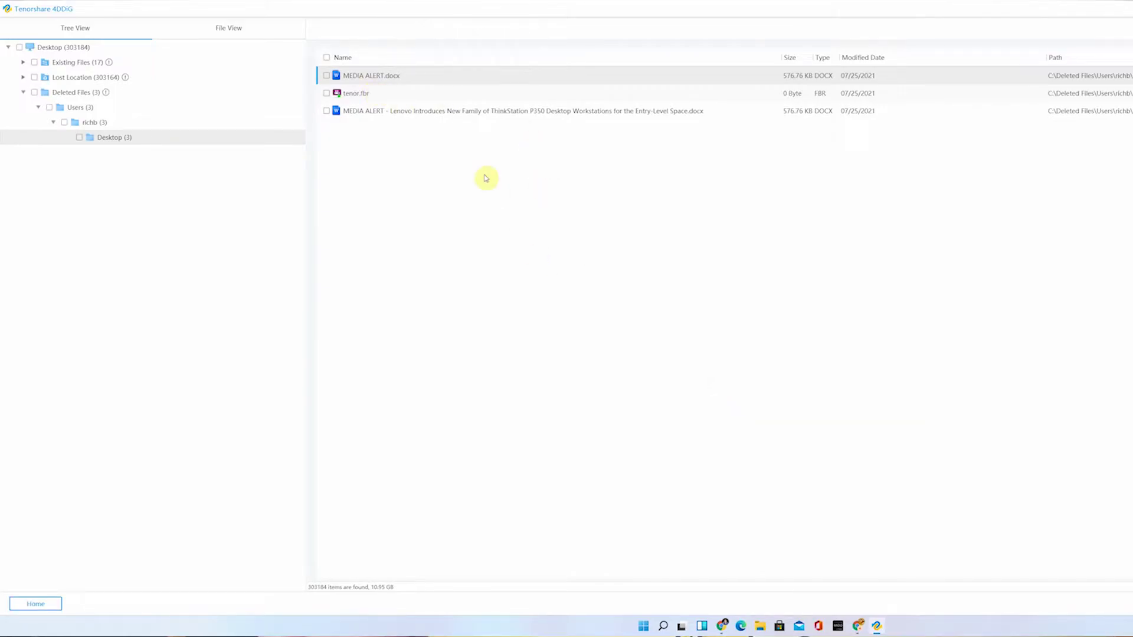
{"action": "left_click", "coordinate": [327, 75]}
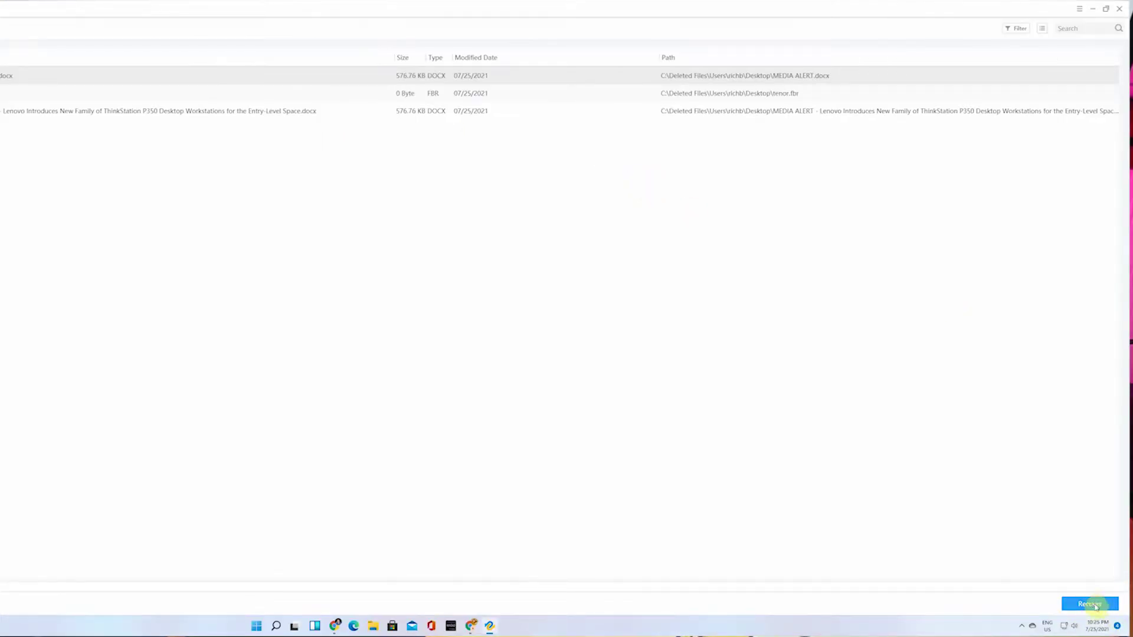
{"action": "left_click", "coordinate": [1089, 603]}
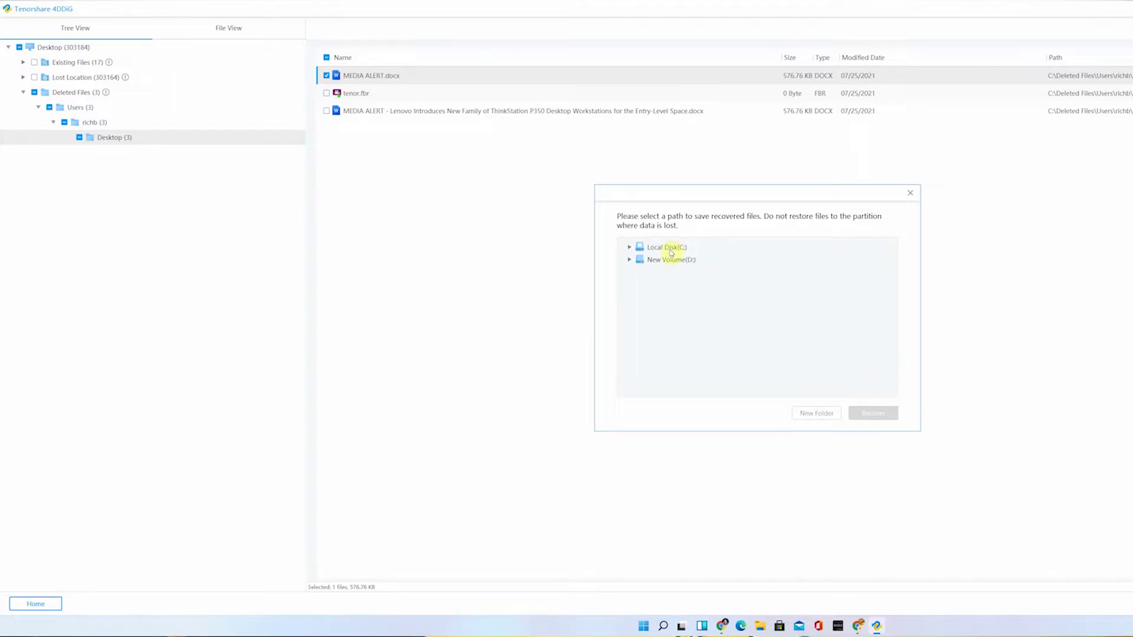
Save the recovered file to New Volume (D:) instead of Local Disk (C:) and view it.
{"action": "left_click", "coordinate": [671, 250]}
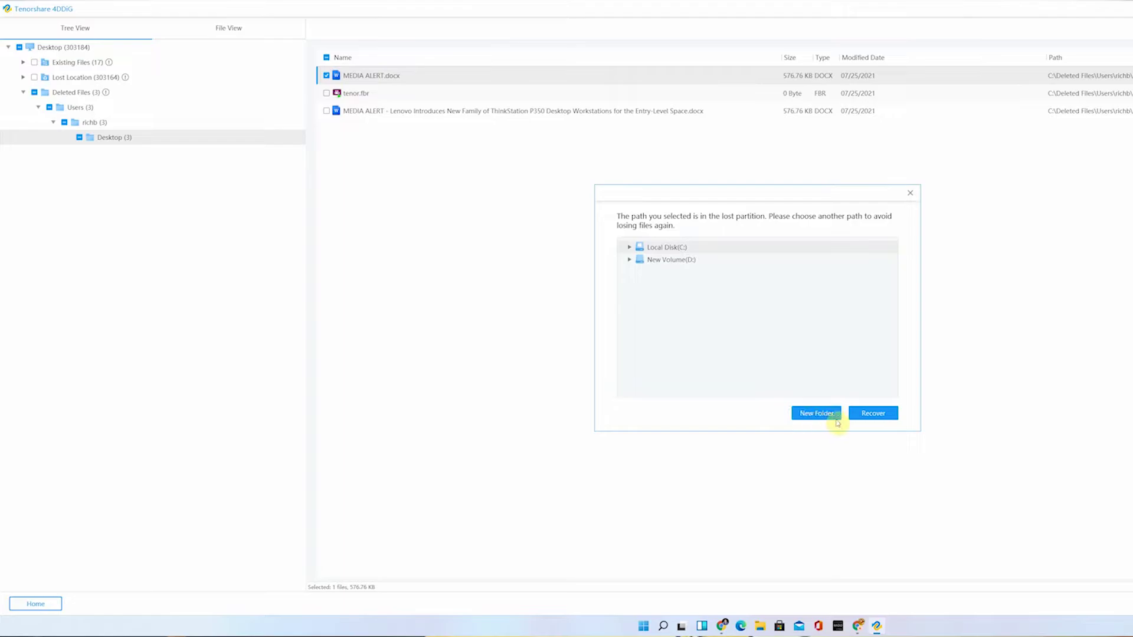
{"action": "left_click", "coordinate": [881, 416]}
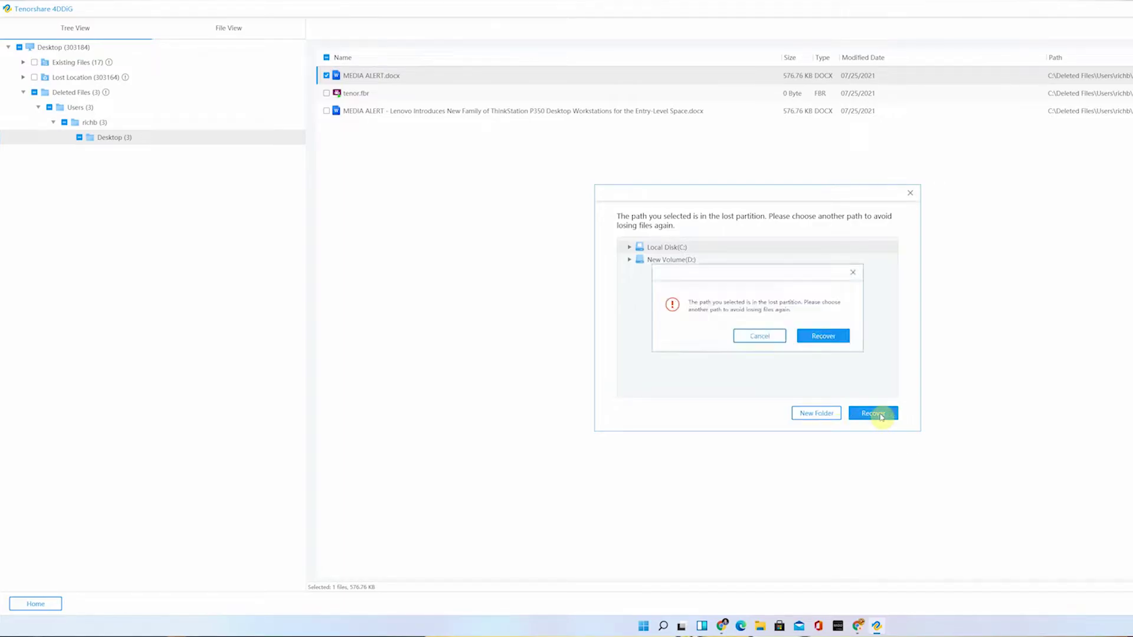
{"action": "left_click", "coordinate": [767, 335]}
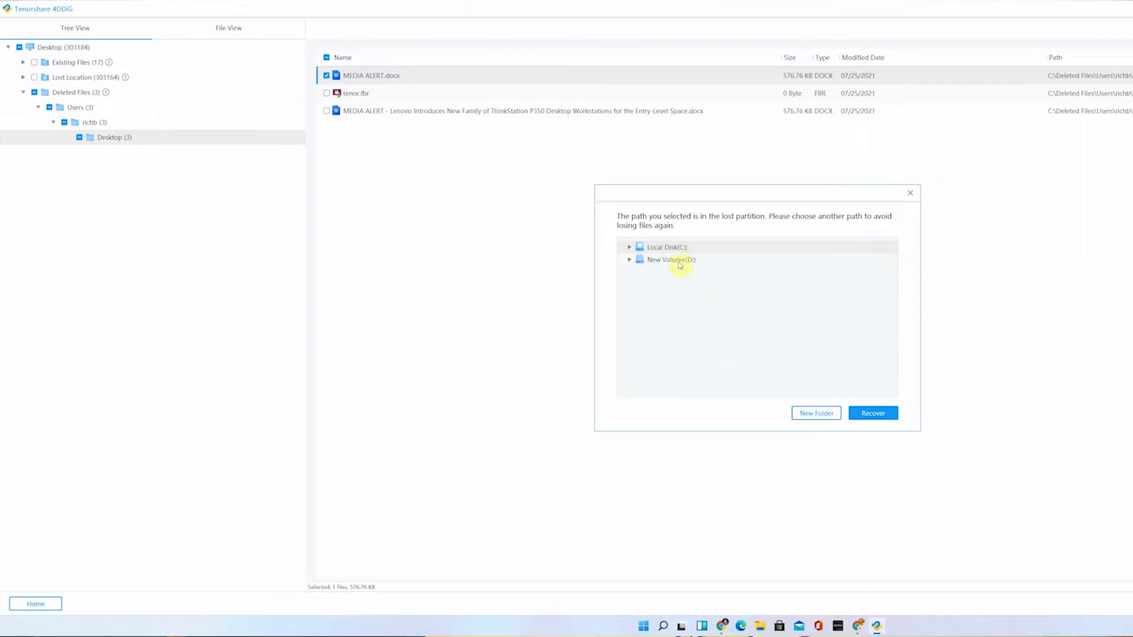
{"action": "left_click", "coordinate": [678, 260]}
{"action": "left_click", "coordinate": [876, 414]}
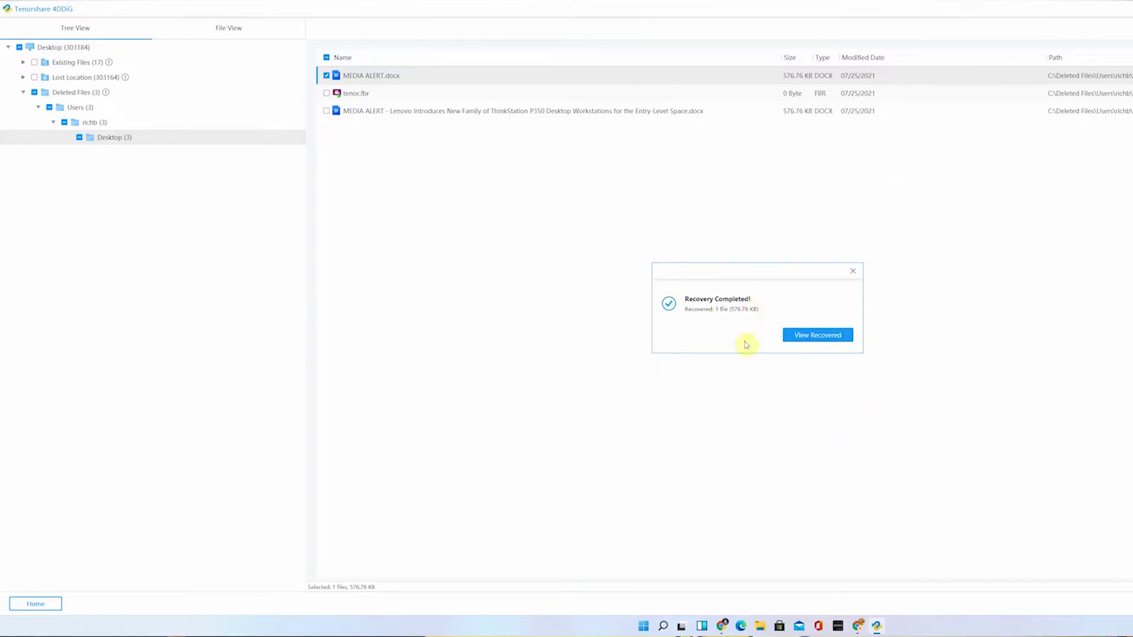
{"action": "left_click", "coordinate": [815, 333]}
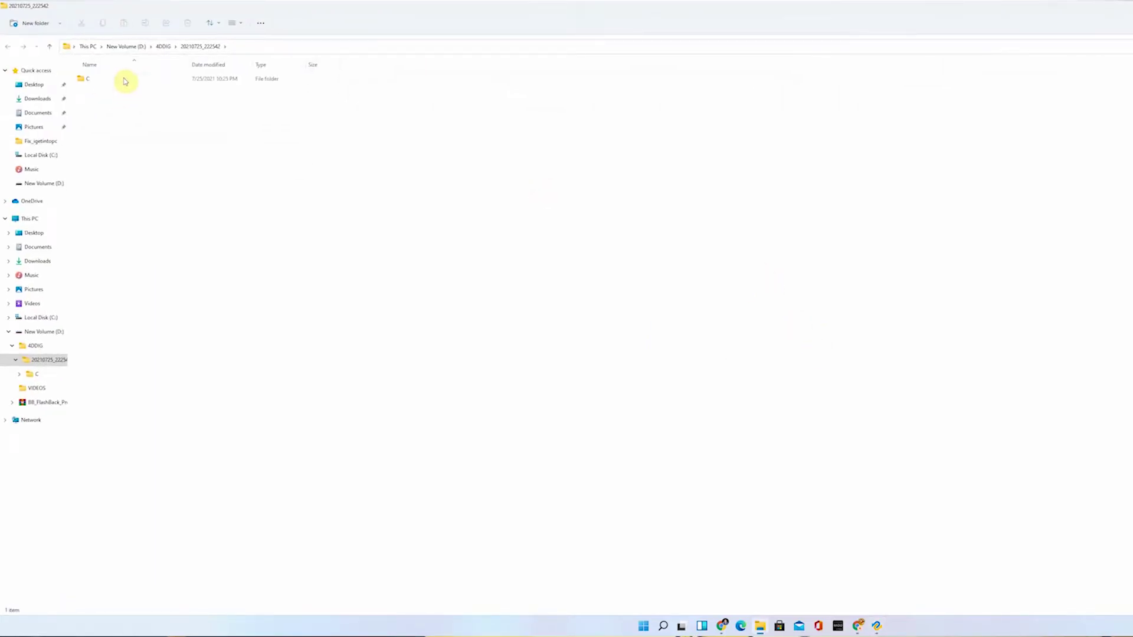
Open C > Deleted Files > Users > user > Desktop in the recovery folder and open MEDIA ALERT.
{"action": "double_click", "coordinate": [126, 79]}
{"action": "double_click", "coordinate": [126, 80]}
{"action": "double_click", "coordinate": [127, 80]}
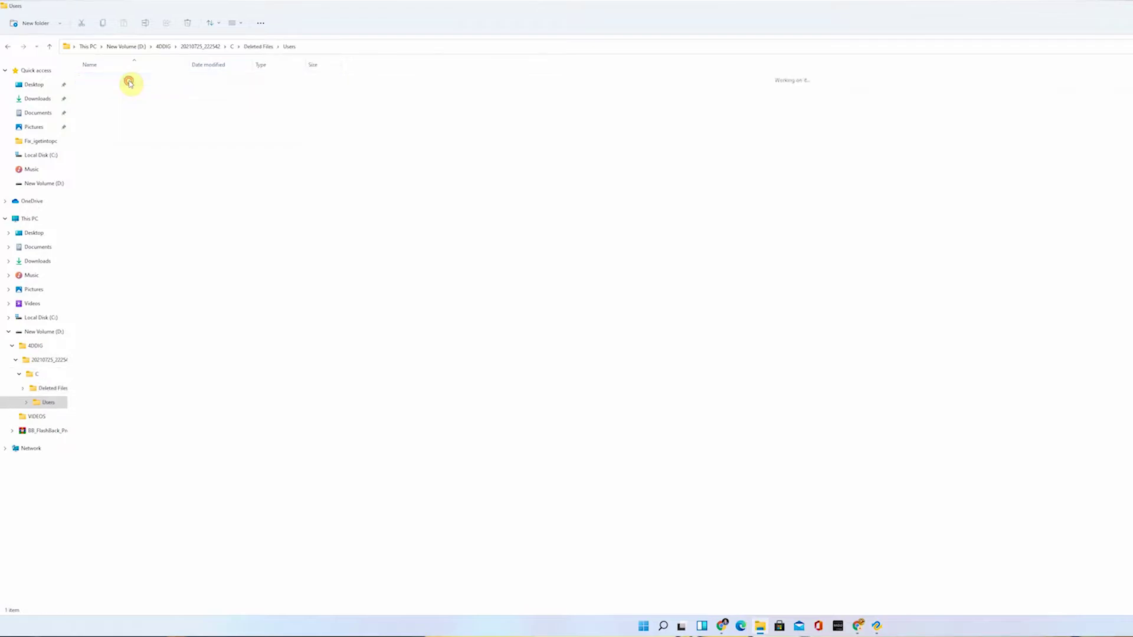
{"action": "left_click", "coordinate": [130, 82]}
{"action": "double_click", "coordinate": [129, 82]}
{"action": "double_click", "coordinate": [127, 80]}
{"action": "double_click", "coordinate": [126, 80]}
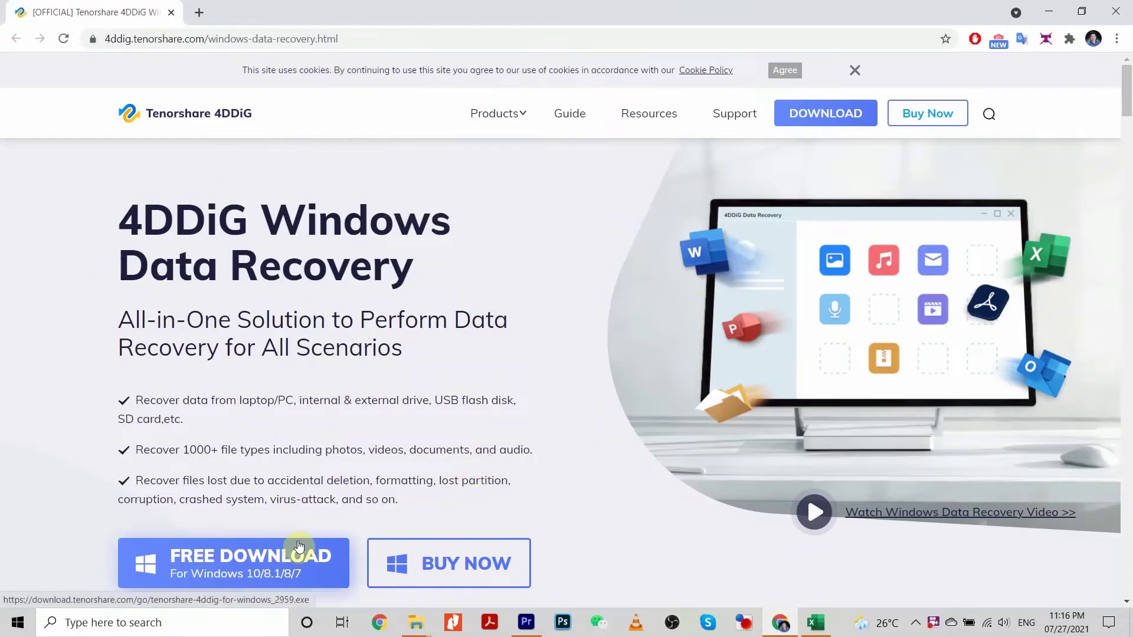
Download the 4DDiG Windows installer and open the Buy 4DDiG Win Data Recovery pricing page.
{"action": "scroll", "coordinate": [299, 541], "scroll_direction": "down", "scroll_amount": 2}
{"action": "scroll", "coordinate": [871, 274], "scroll_direction": "up", "scroll_amount": 2}
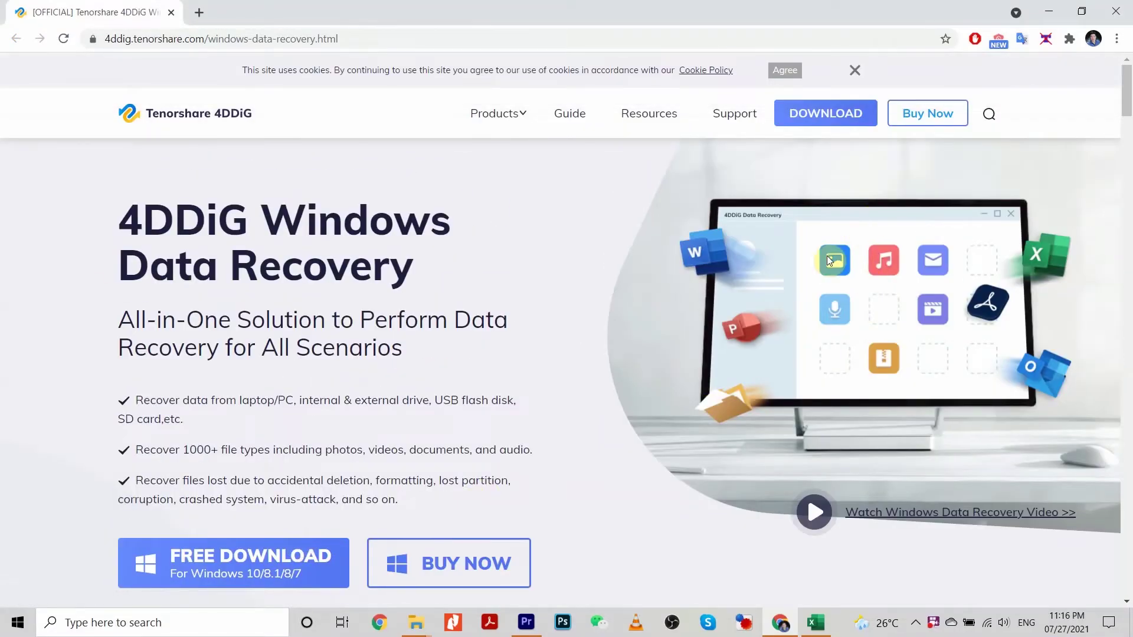
{"action": "left_click", "coordinate": [825, 125]}
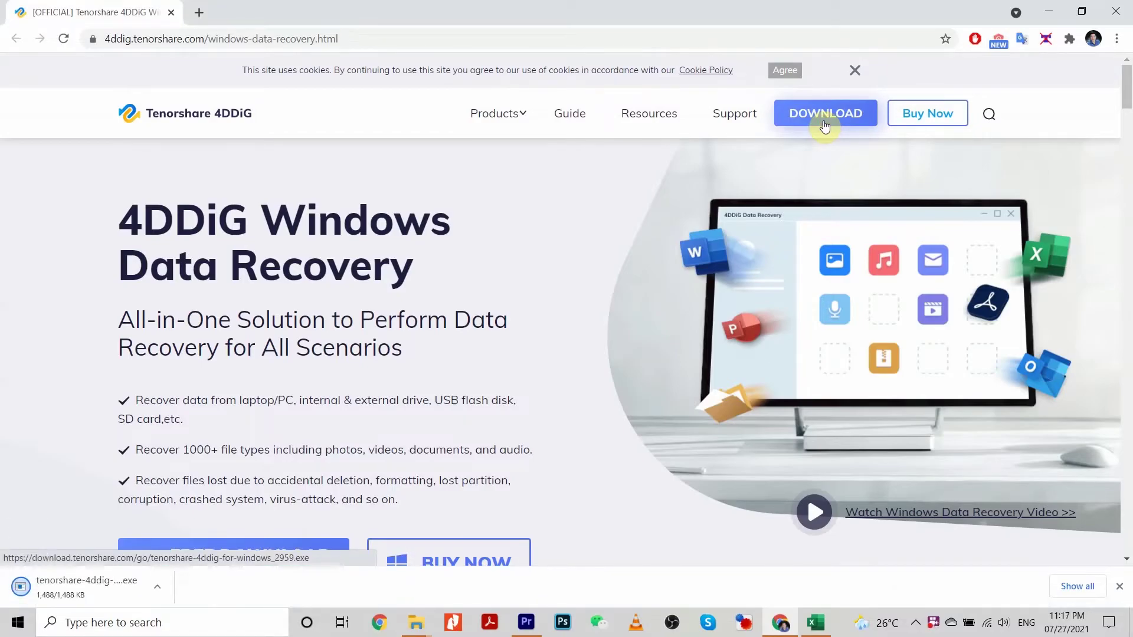
{"action": "left_click", "coordinate": [928, 125]}
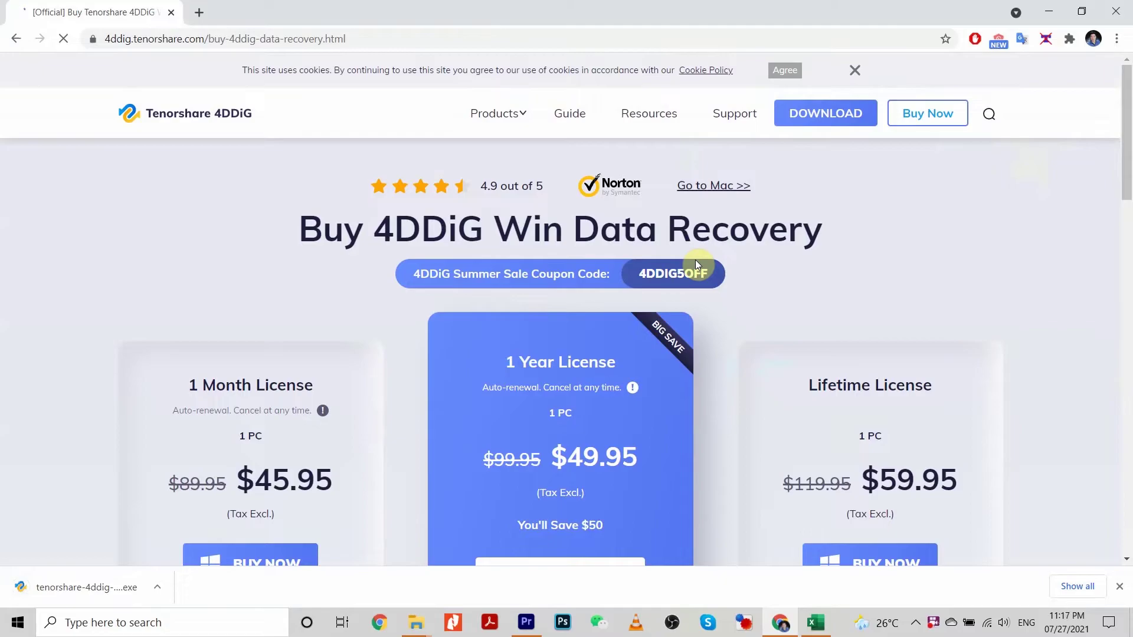
Dismiss the notification request and open the For Multiple PCs Customize License form.
{"action": "scroll", "coordinate": [365, 173], "scroll_direction": "down", "scroll_amount": 3}
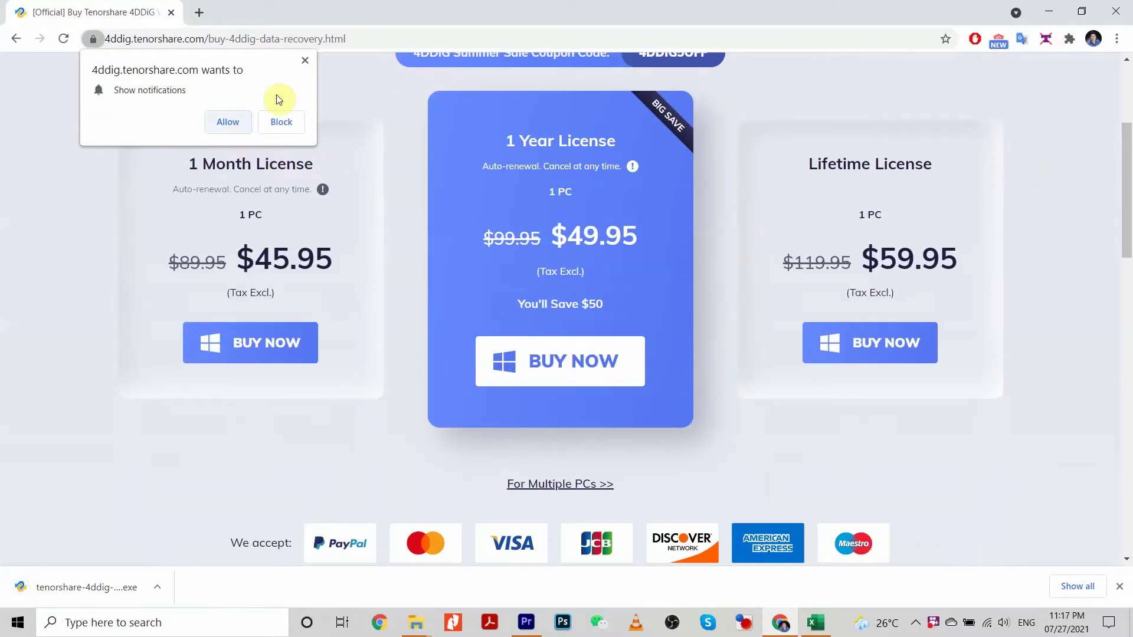
{"action": "left_click", "coordinate": [305, 60]}
{"action": "scroll", "coordinate": [406, 281], "scroll_direction": "up", "scroll_amount": 1}
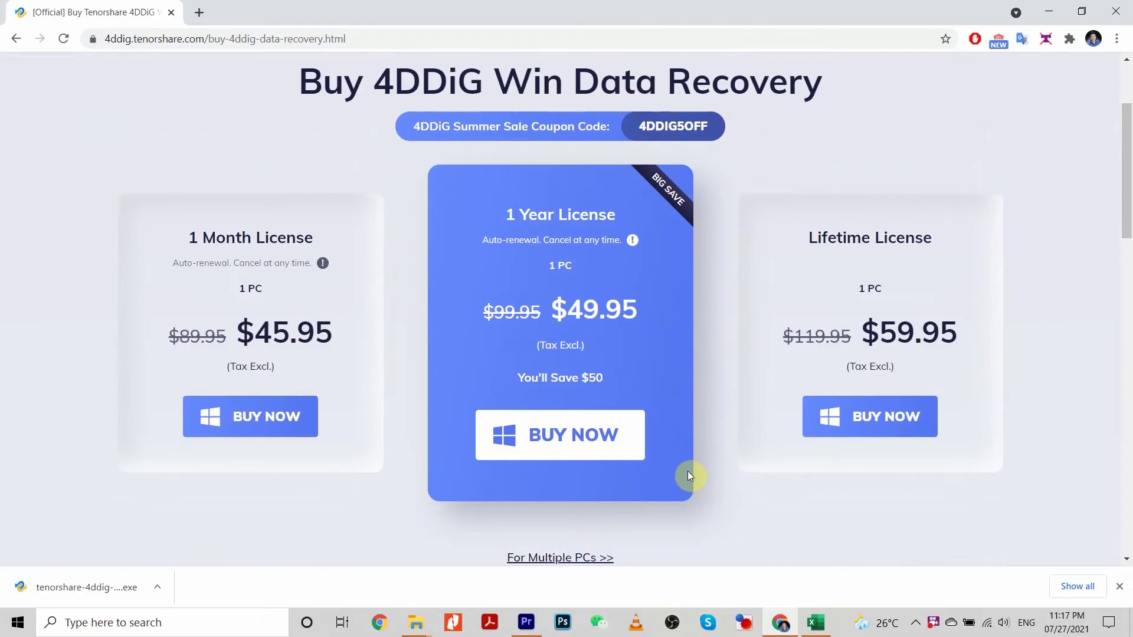
{"action": "left_click", "coordinate": [566, 557]}
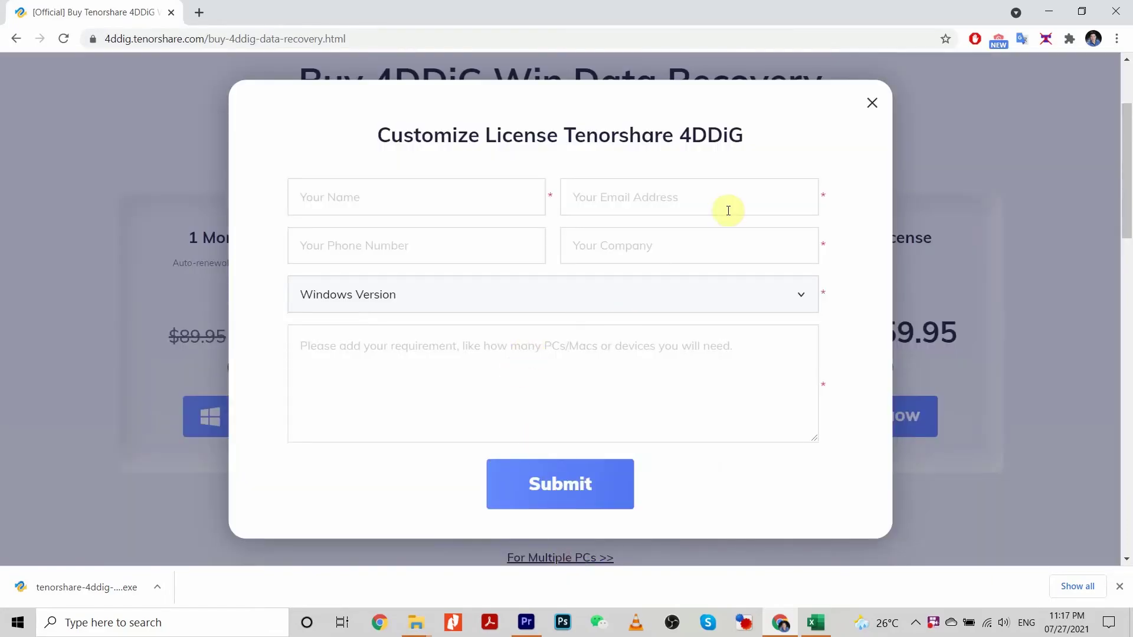